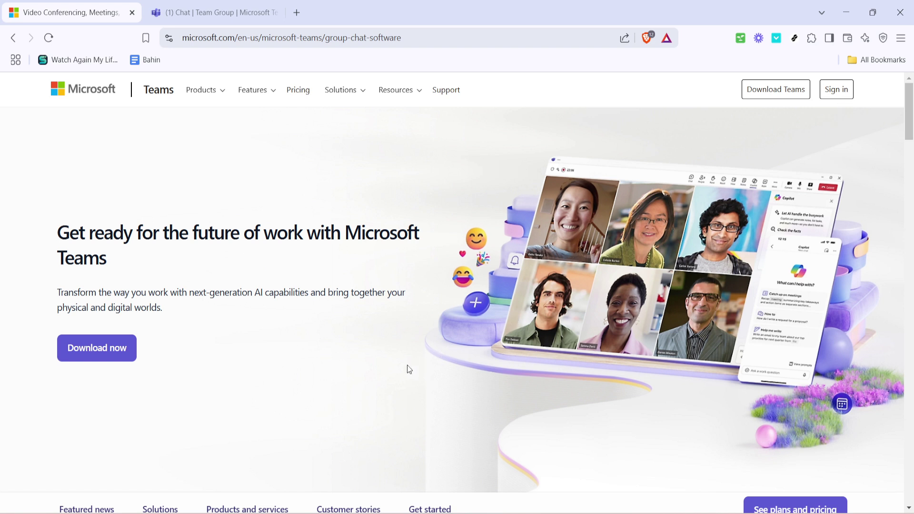
Switch to the browser tab with the Team Group chat and its empty message draft.
{"action": "key", "text": "ctrl+Tab"}
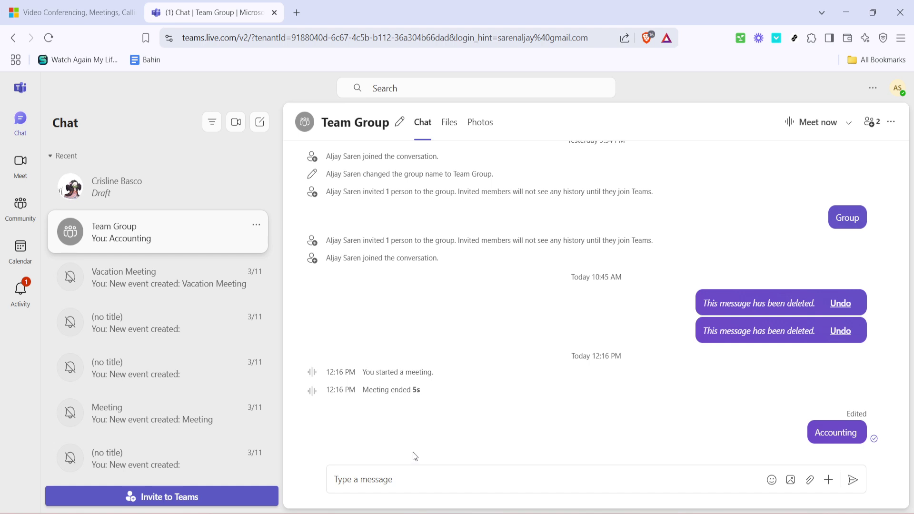
{"action": "left_click", "coordinate": [432, 469]}
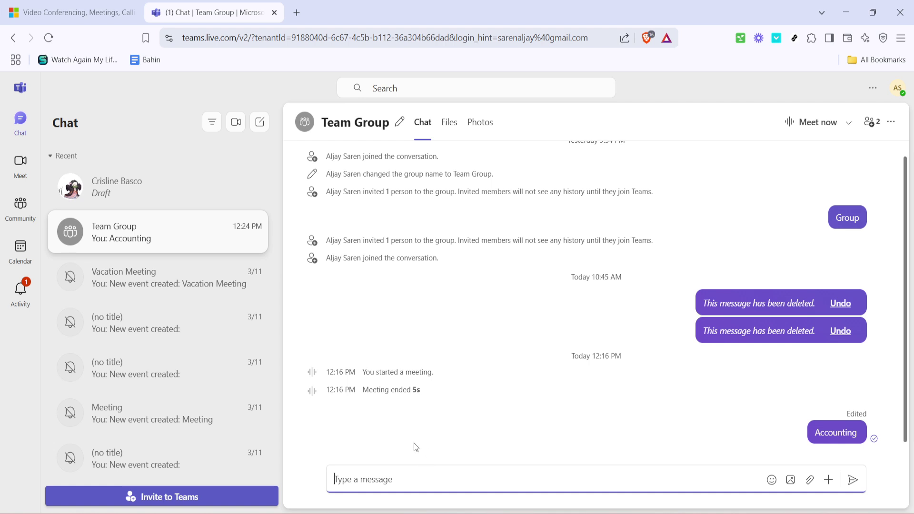
{"action": "type", "text": "@"}
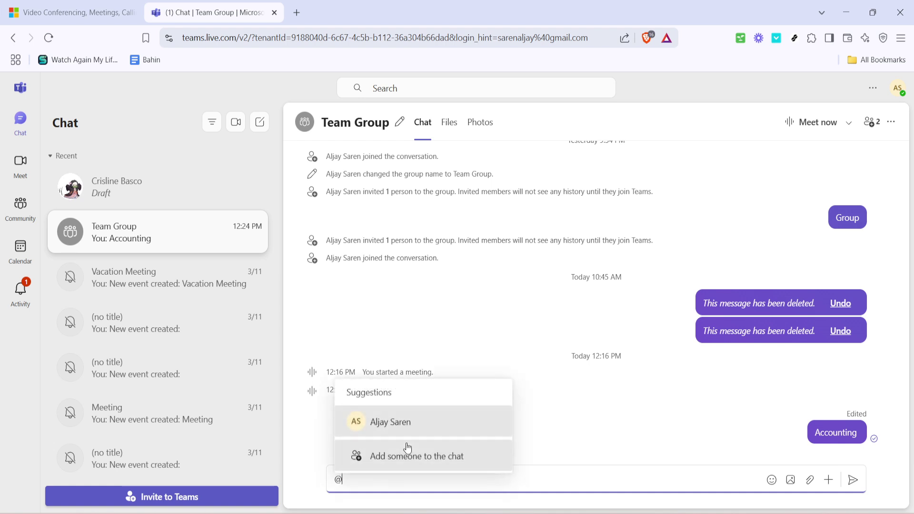
{"action": "left_click", "coordinate": [404, 421]}
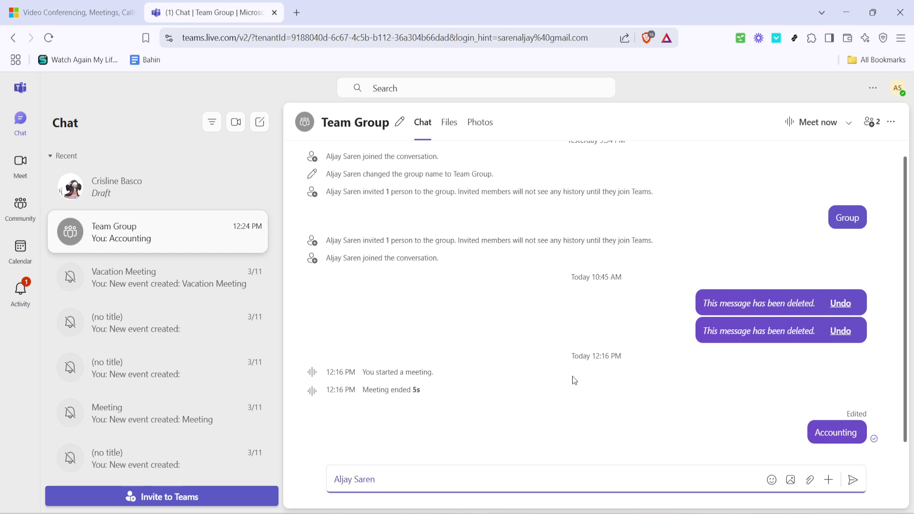
{"action": "key", "text": "BackSpace"}
{"action": "key", "text": "BackSpace"}
{"action": "key", "text": "BackSpace"}
{"action": "key", "text": "BackSpace"}
{"action": "key", "text": "BackSpace"}
{"action": "key", "text": "BackSpace"}
{"action": "type", "text": "@"}
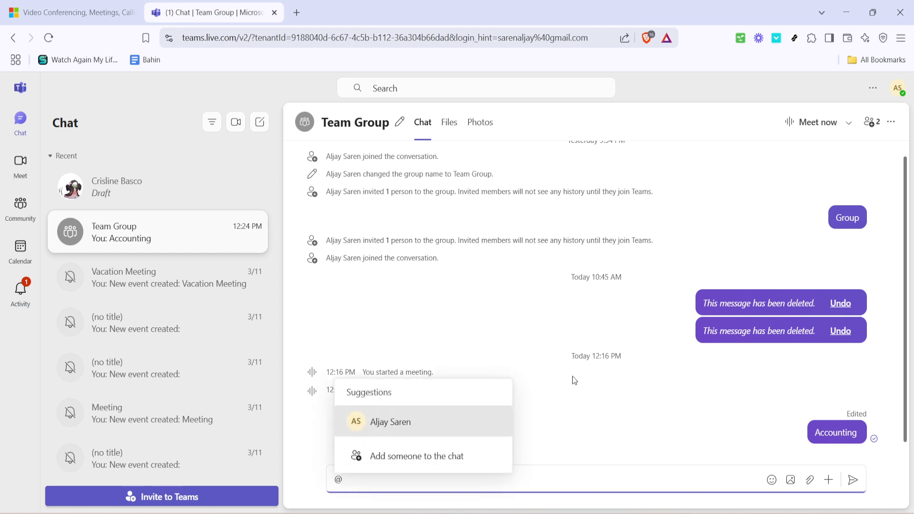
{"action": "key", "text": "Return"}
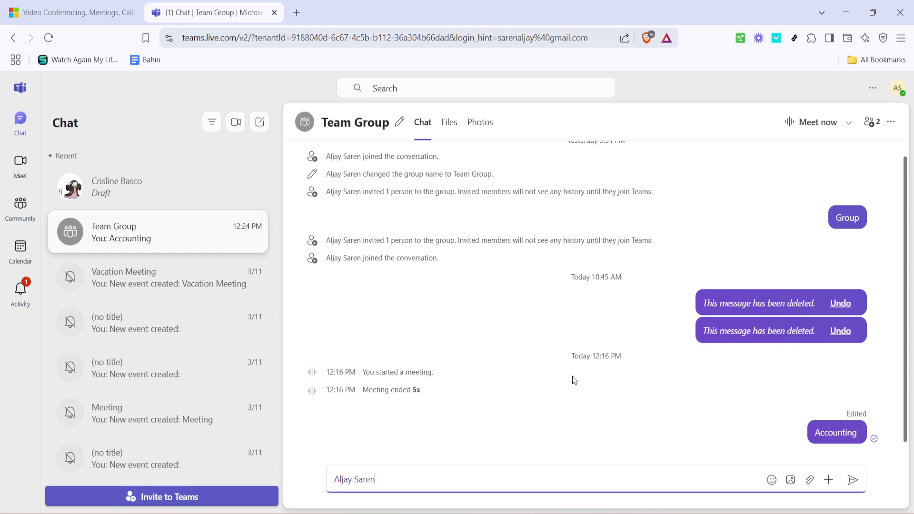
{"action": "key", "text": "BackSpace"}
{"action": "key", "text": "BackSpace"}
{"action": "key", "text": "BackSpace"}
{"action": "key", "text": "BackSpace"}
{"action": "key", "text": "BackSpace"}
{"action": "key", "text": "BackSpace"}
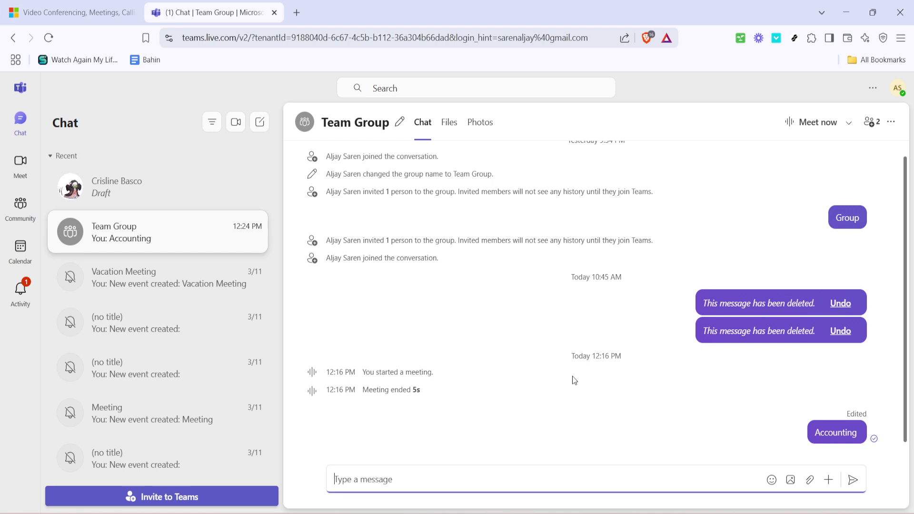